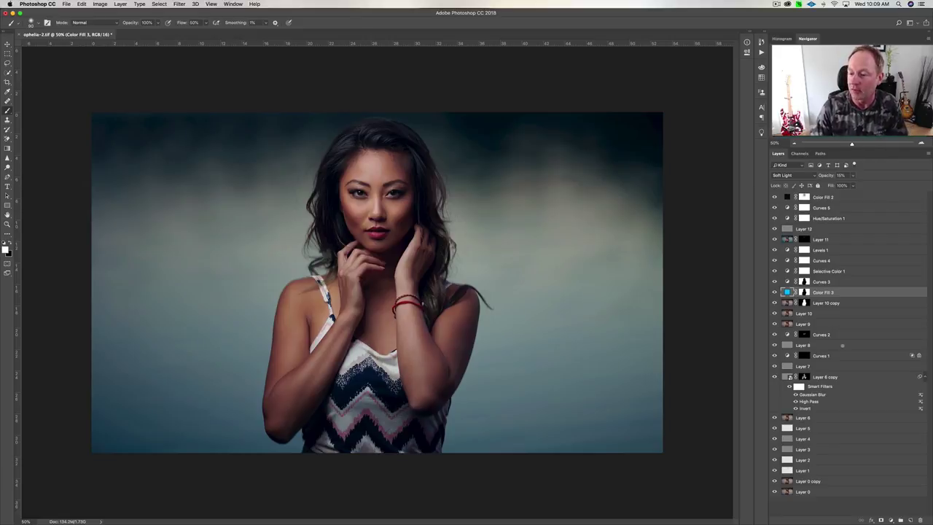
Compare the backdrop with and without the teal Color Fill 3 layer, then delete that layer.
{"action": "left_click", "coordinate": [775, 292]}
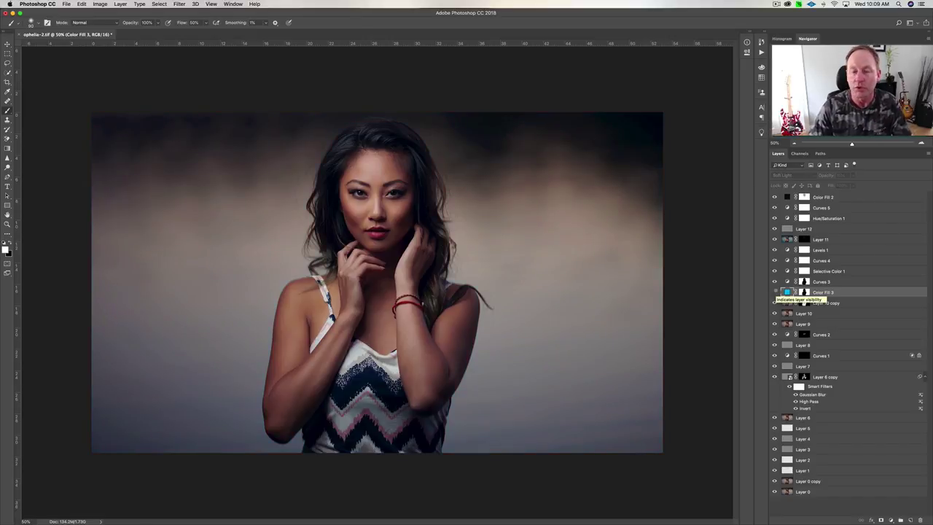
{"action": "left_click", "coordinate": [775, 292]}
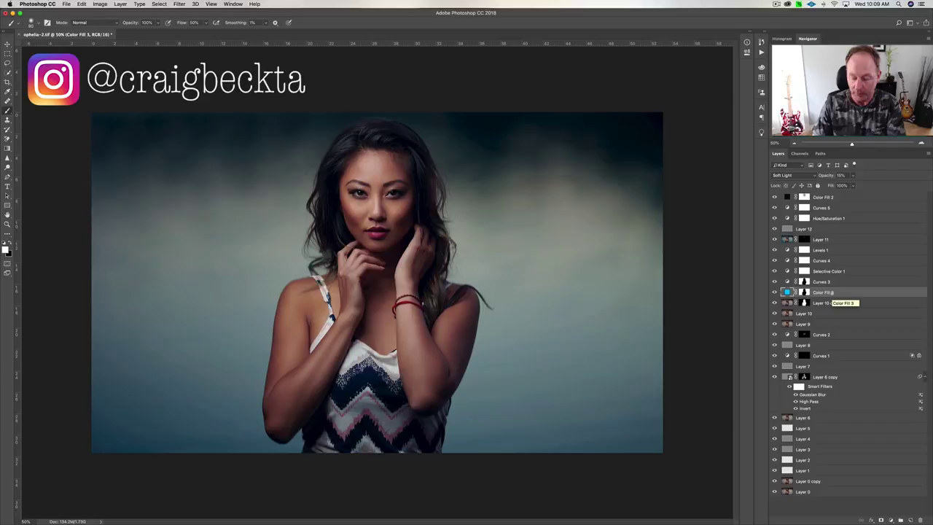
{"action": "key", "text": "Delete"}
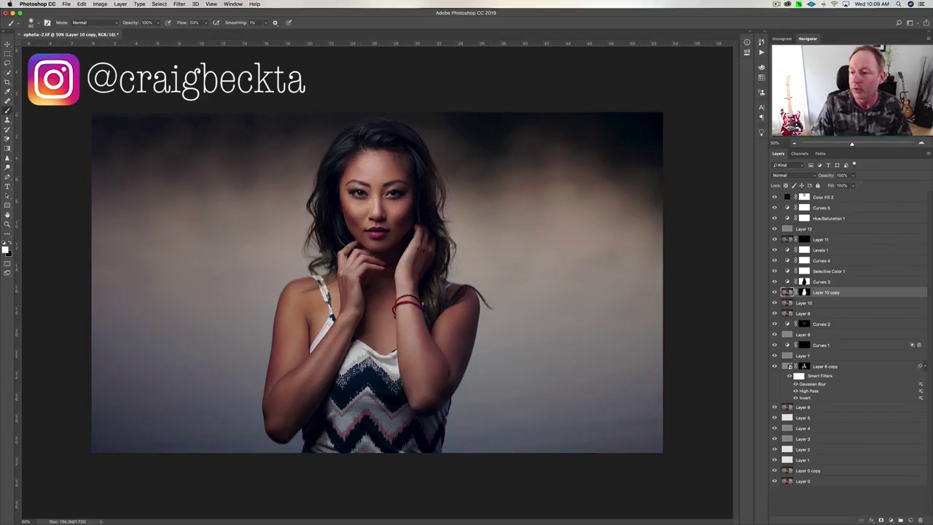
Add a new Solid Color fill layer, Color Fill 3, above the selected Color Fill 2.
{"action": "left_click", "coordinate": [823, 196]}
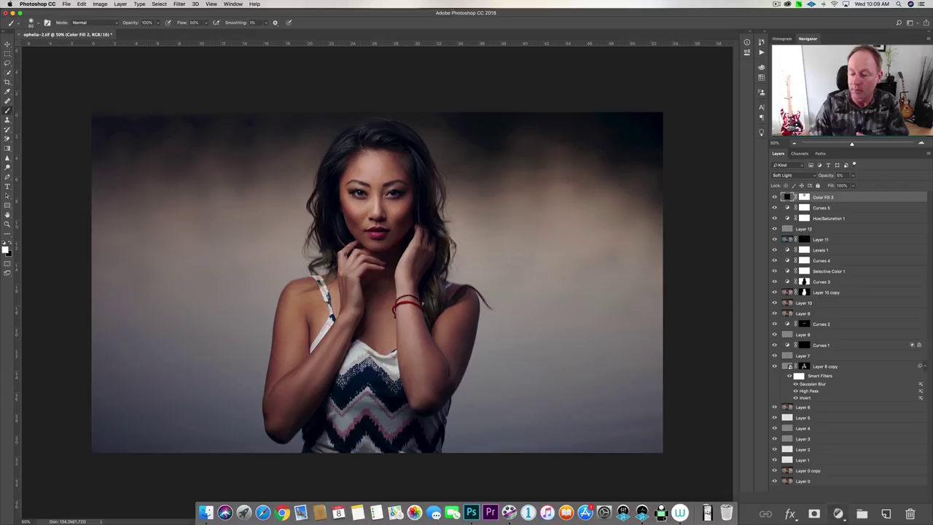
{"action": "left_click", "coordinate": [891, 520]}
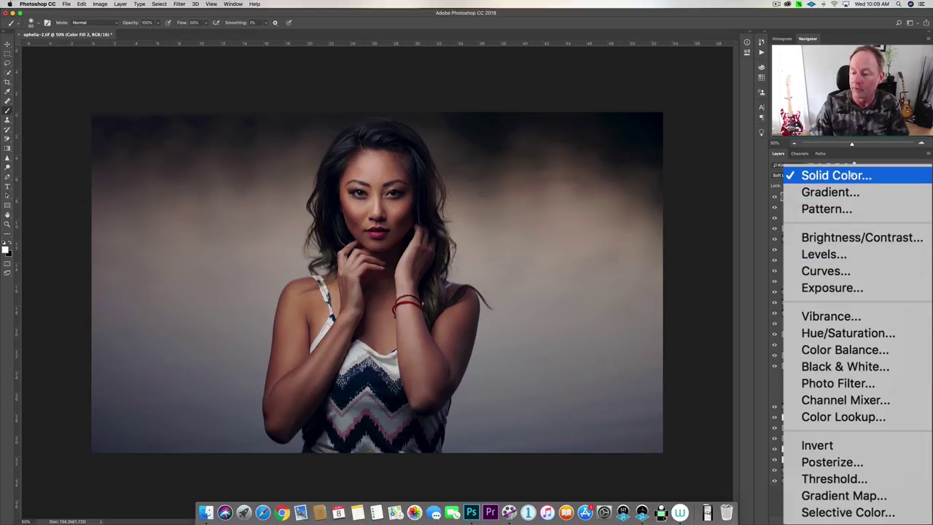
{"action": "left_click", "coordinate": [827, 175]}
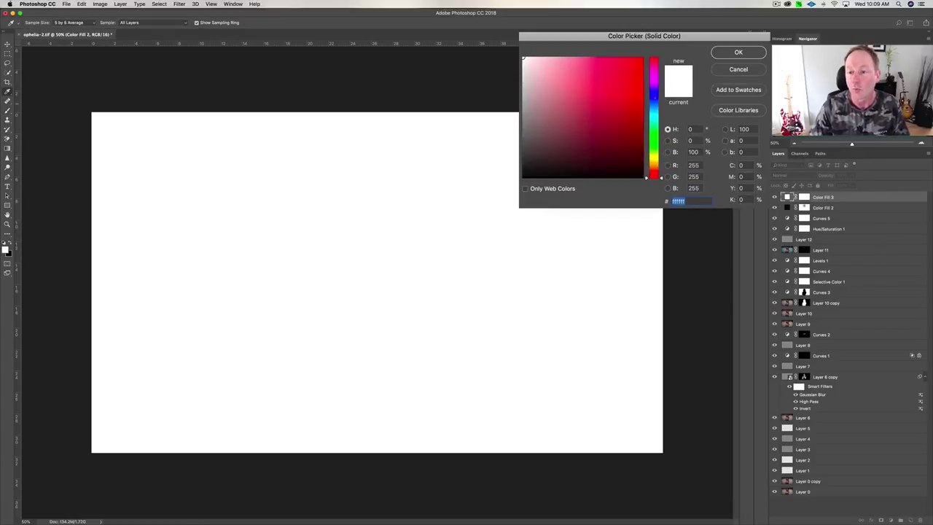
Choose a bright, saturated blue (2269ea) for Color Fill 3 in the Color Picker and confirm.
{"action": "left_click", "coordinate": [654, 97]}
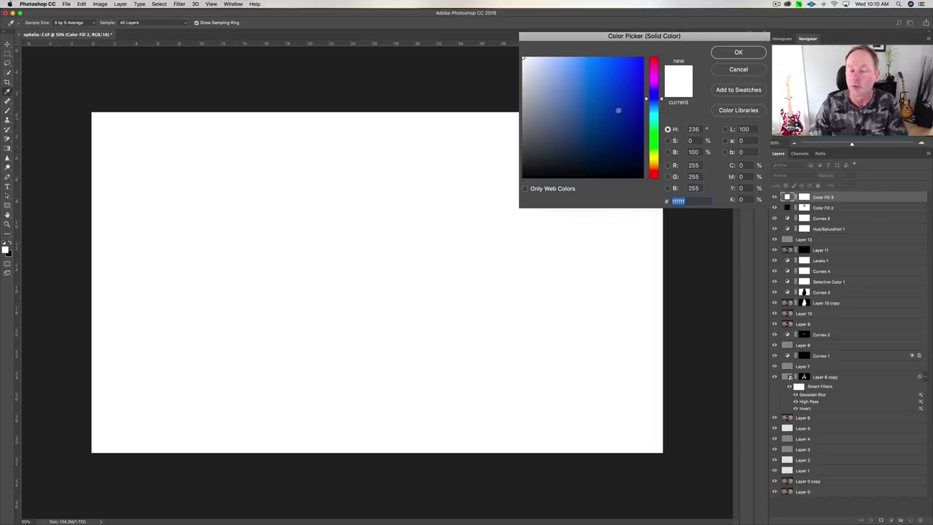
{"action": "left_click", "coordinate": [609, 78]}
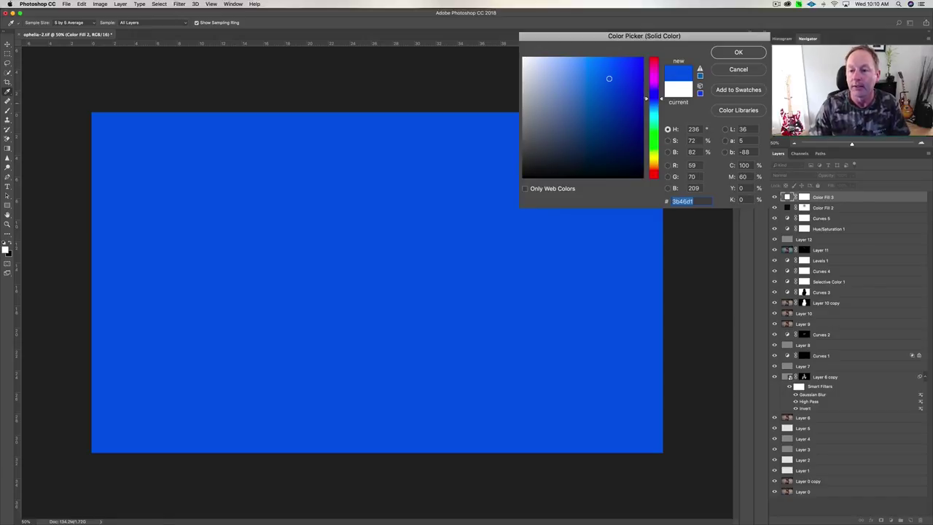
{"action": "mouse_move", "coordinate": [653, 99]}
{"action": "left_mouse_down"}
{"action": "mouse_move", "coordinate": [653, 130]}
{"action": "mouse_move", "coordinate": [653, 105]}
{"action": "left_mouse_up"}
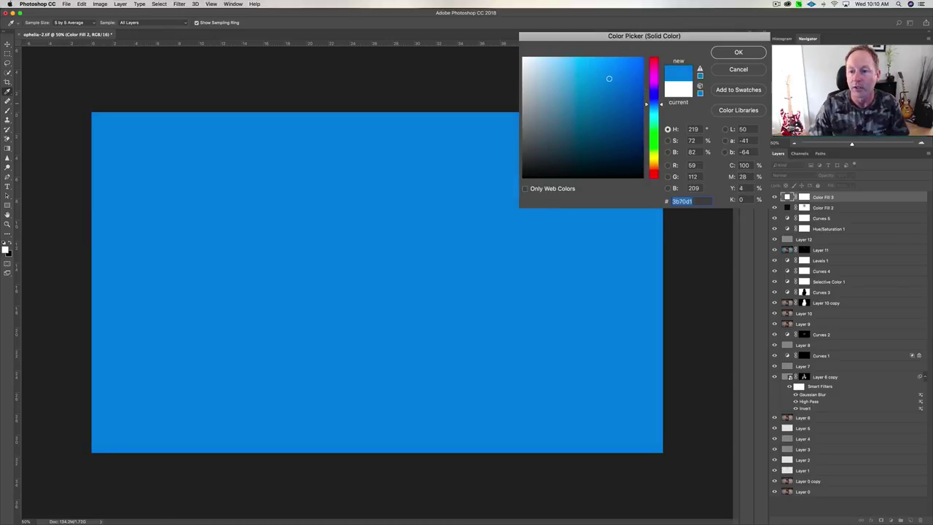
{"action": "left_click_drag", "start_coordinate": [609, 78], "coordinate": [625, 66]}
{"action": "key", "text": "Return"}
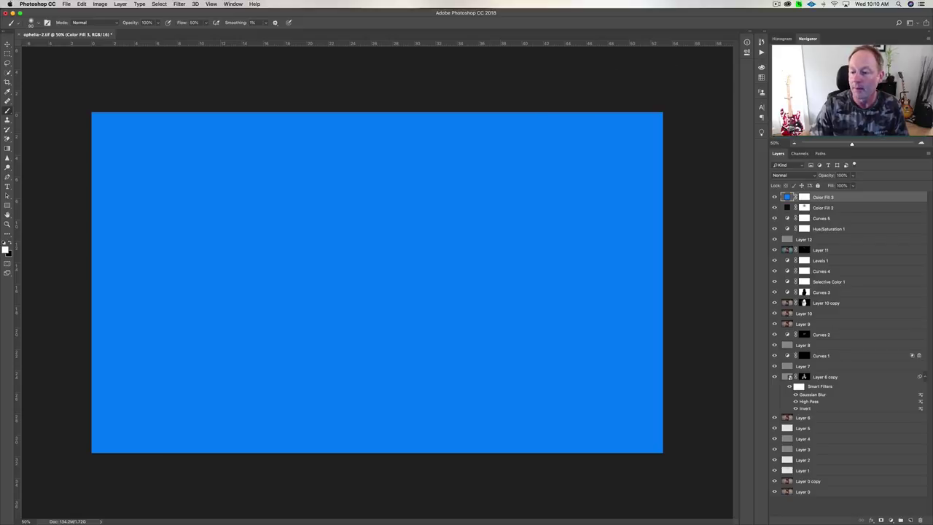
Copy Layer 10 copy's subject mask onto Color Fill 3, replacing its mask, and invert it.
{"action": "left_click_drag", "start_coordinate": [804, 298], "coordinate": [804, 198]}
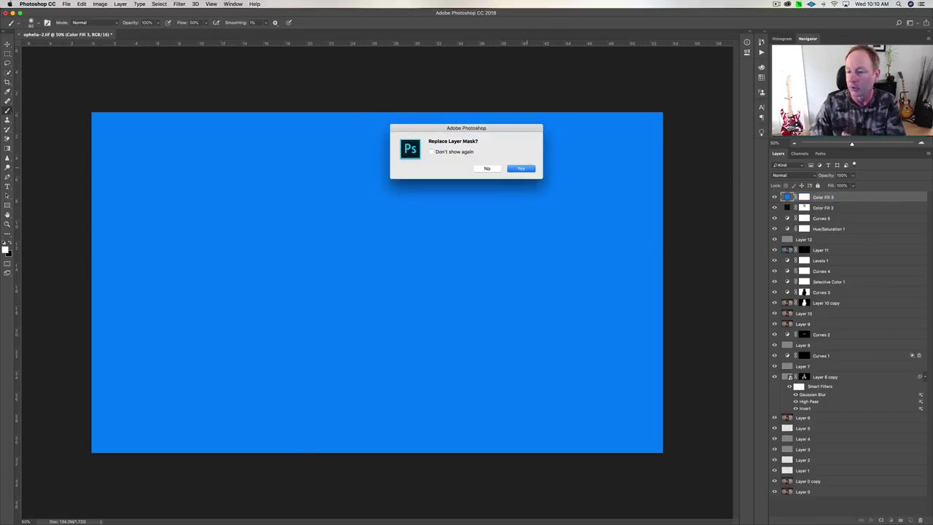
{"action": "left_click", "coordinate": [526, 167]}
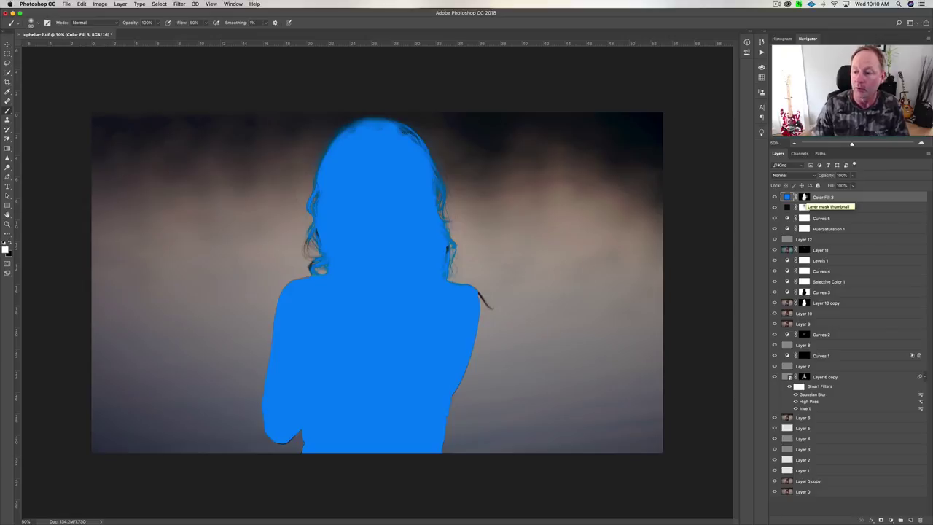
{"action": "left_click", "coordinate": [804, 198]}
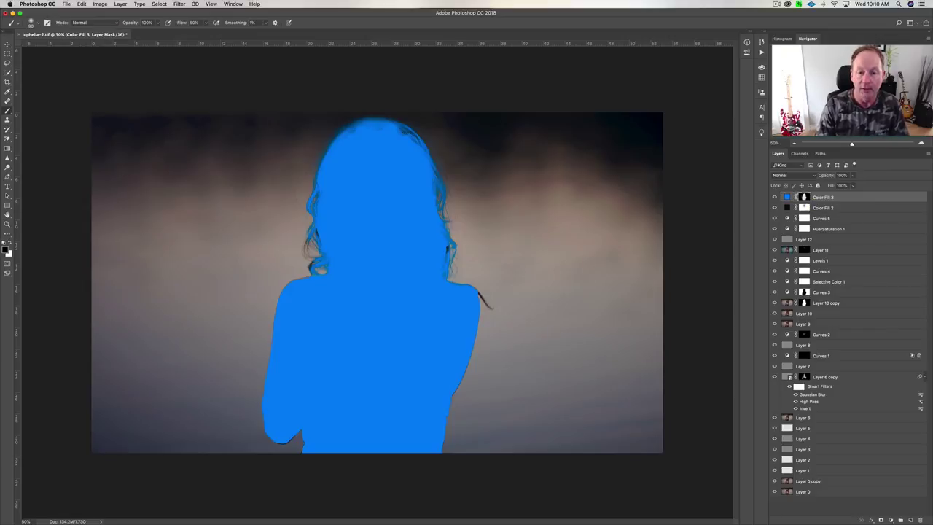
{"action": "key", "text": "super+i"}
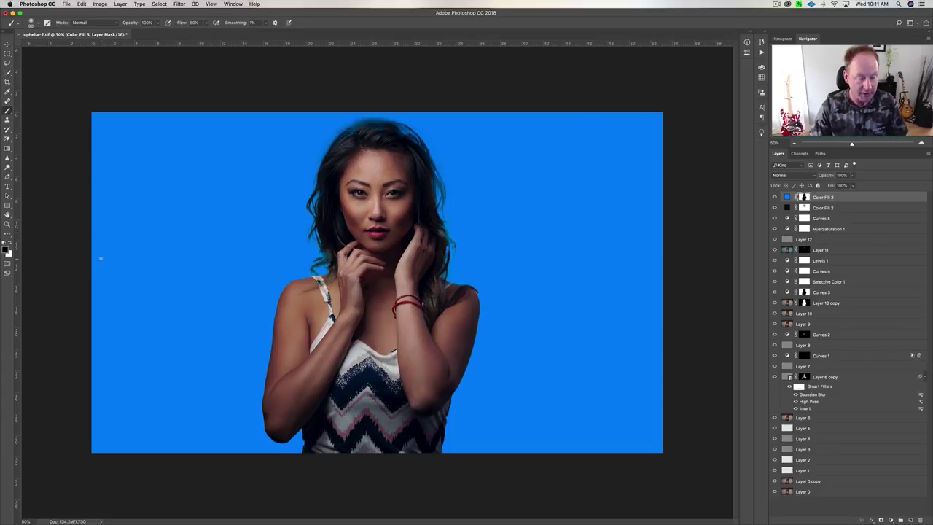
{"action": "key", "text": "x"}
{"action": "key", "text": "x"}
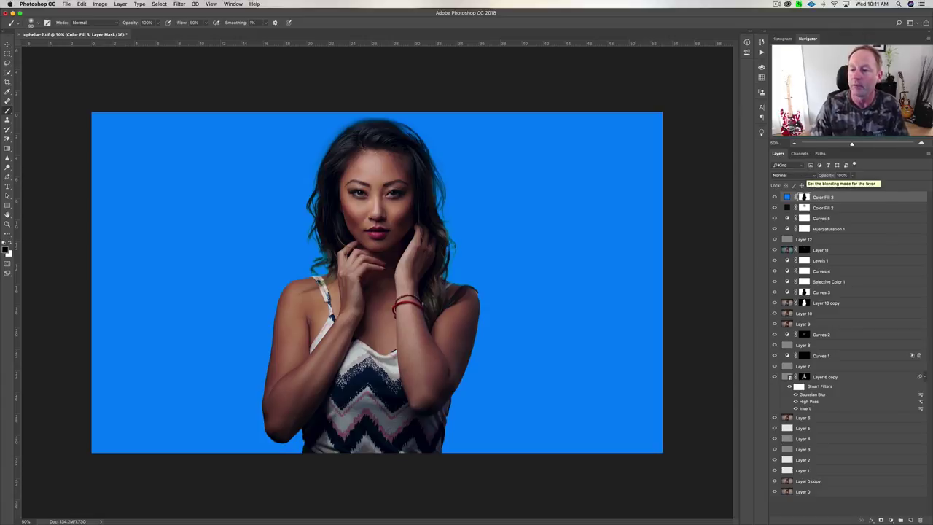
Set Color Fill 3's blend mode to Soft Light and its opacity to 30%.
{"action": "left_click", "coordinate": [795, 176]}
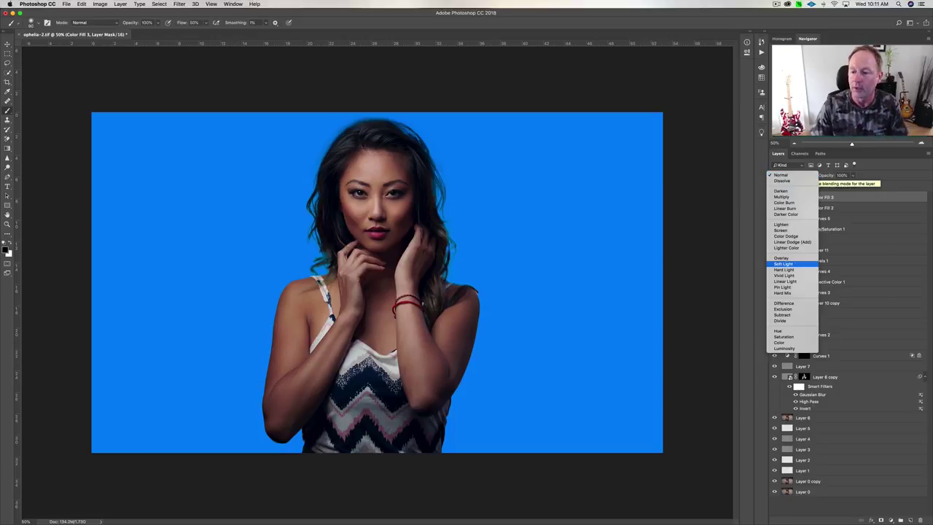
{"action": "left_click", "coordinate": [786, 264]}
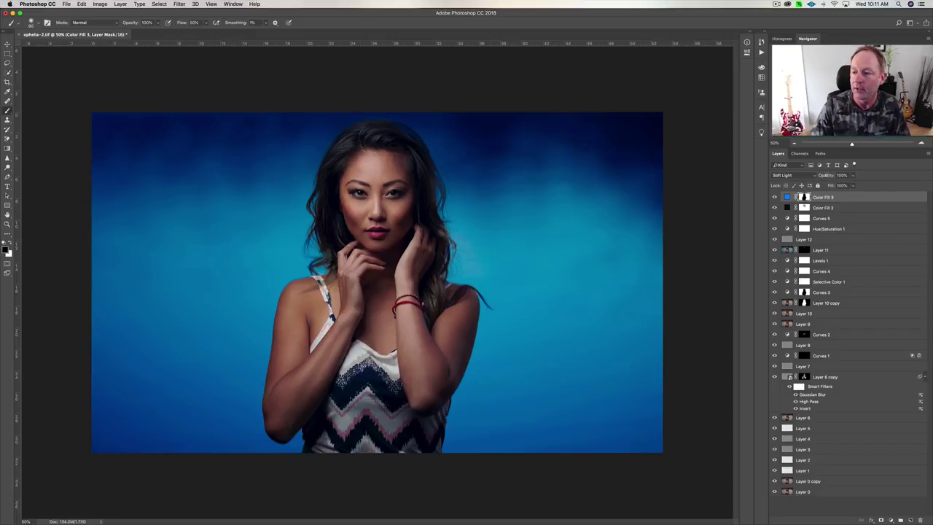
{"action": "left_click", "coordinate": [841, 175]}
{"action": "type", "text": "23"}
{"action": "key", "text": "Return"}
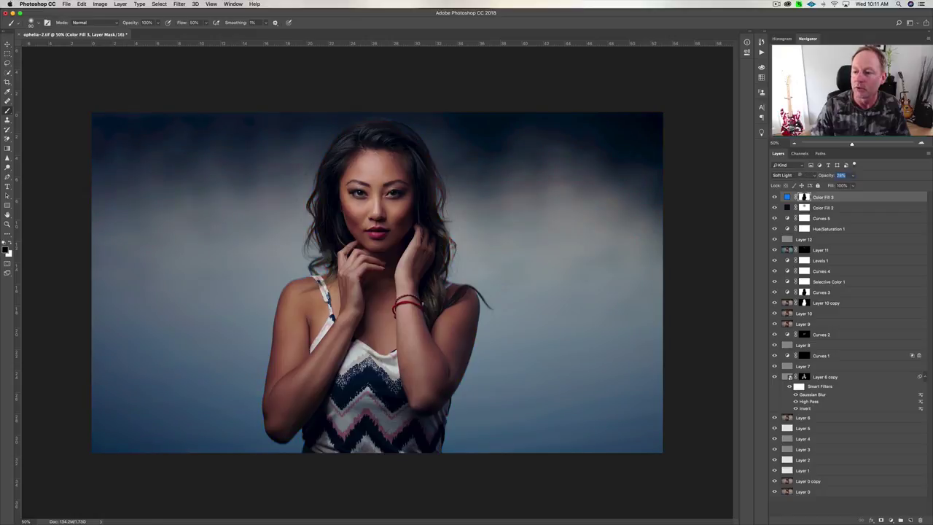
{"action": "key", "text": "Return"}
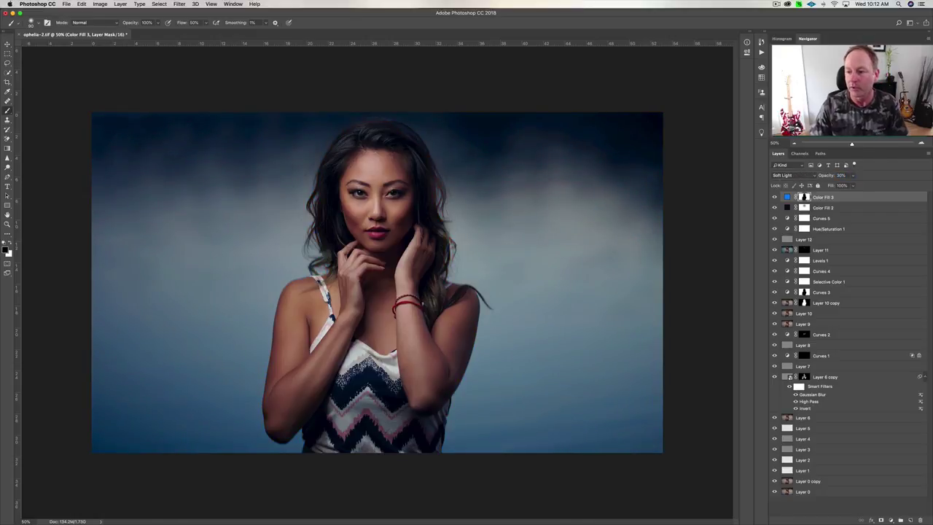
Toggle the blue fill's visibility to compare the tinted and original backdrop.
{"action": "left_click", "coordinate": [774, 197]}
{"action": "left_click", "coordinate": [774, 197]}
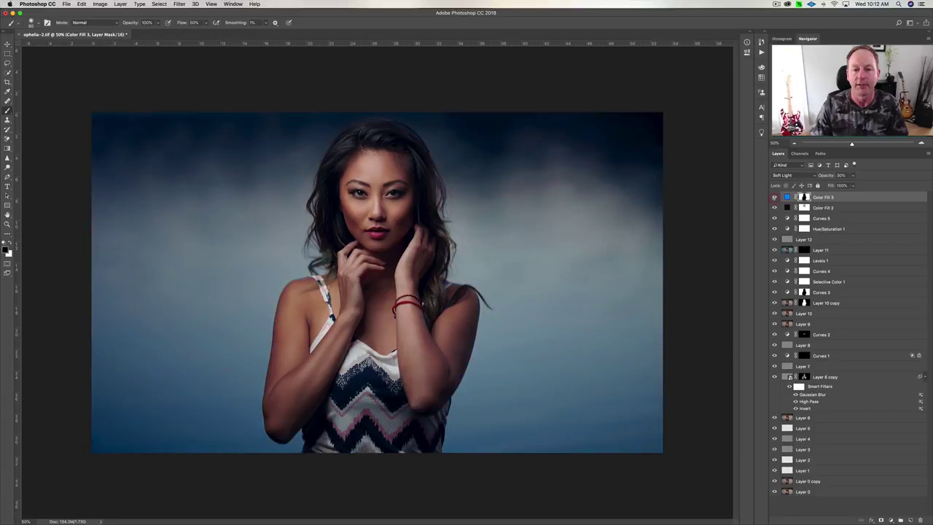
{"action": "left_click", "coordinate": [775, 197]}
{"action": "left_click", "coordinate": [774, 197]}
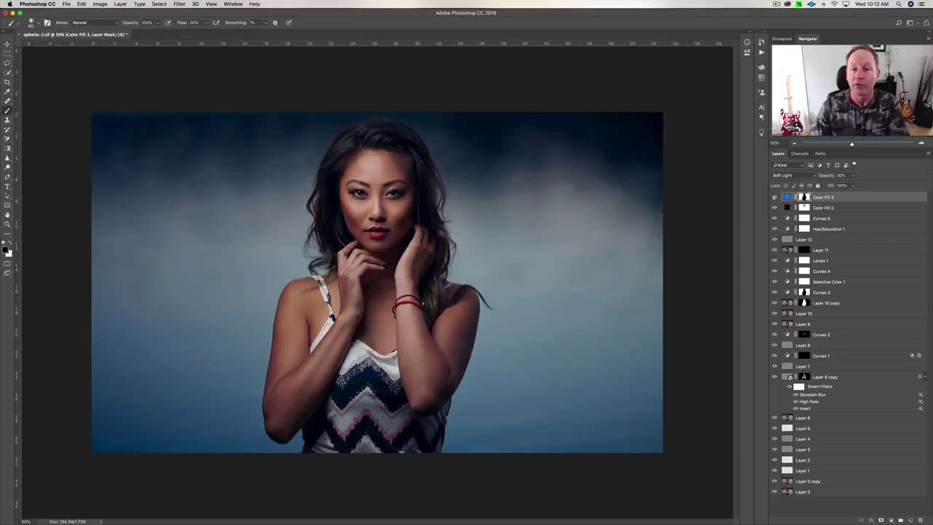
Change Color Fill 3's colour to the teal-blue hex 0a9ff4.
{"action": "double_click", "coordinate": [786, 197]}
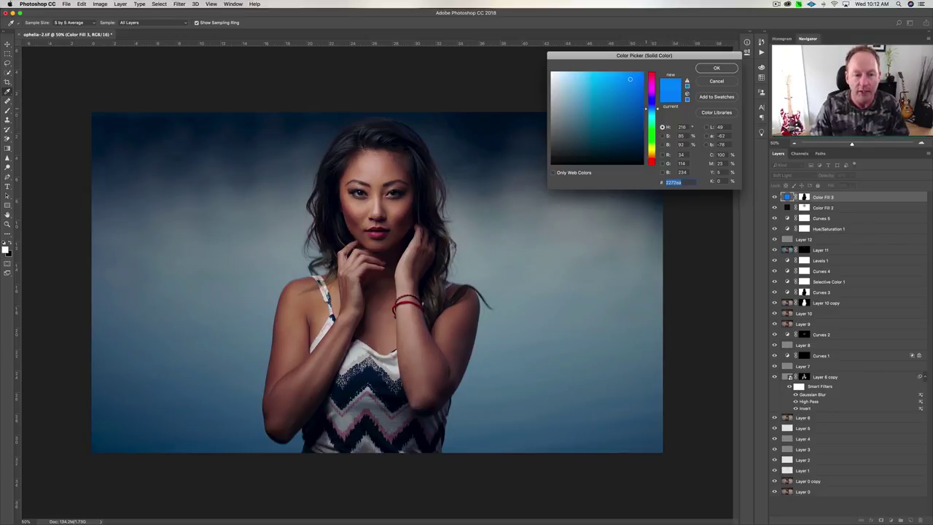
{"action": "left_click_drag", "start_coordinate": [651, 109], "coordinate": [651, 115]}
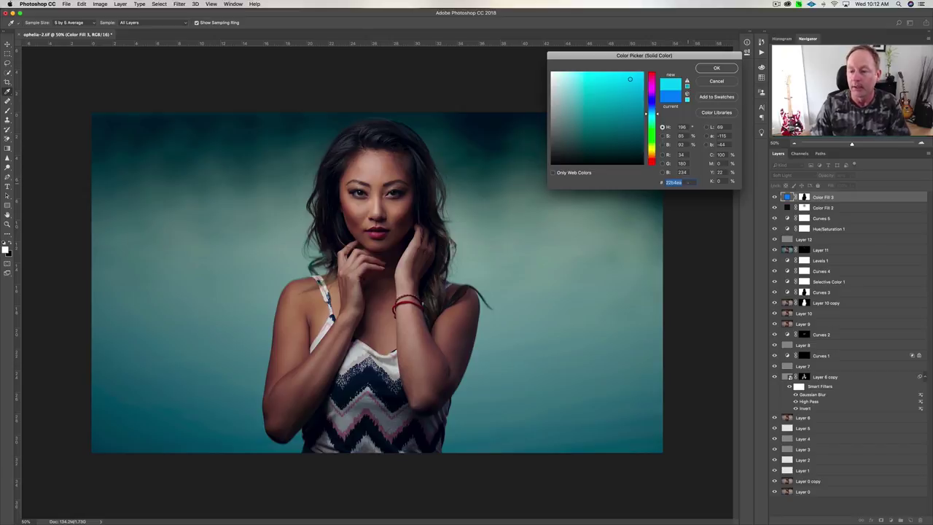
{"action": "key", "text": "BackSpace"}
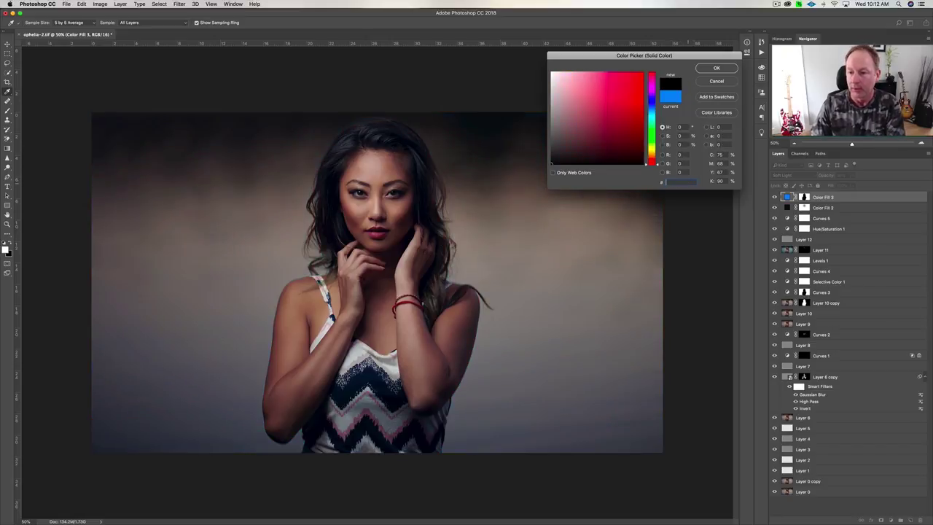
{"action": "type", "text": "0a9ff4"}
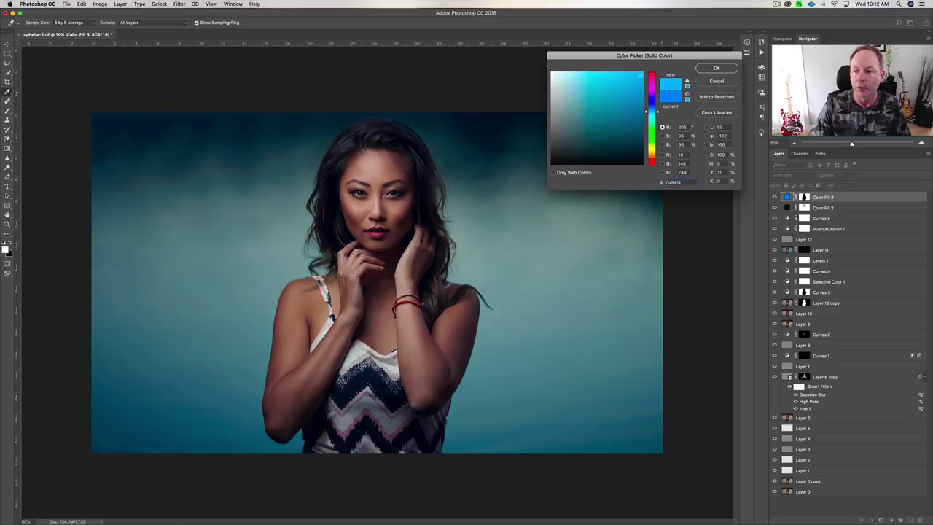
{"action": "left_click", "coordinate": [701, 68]}
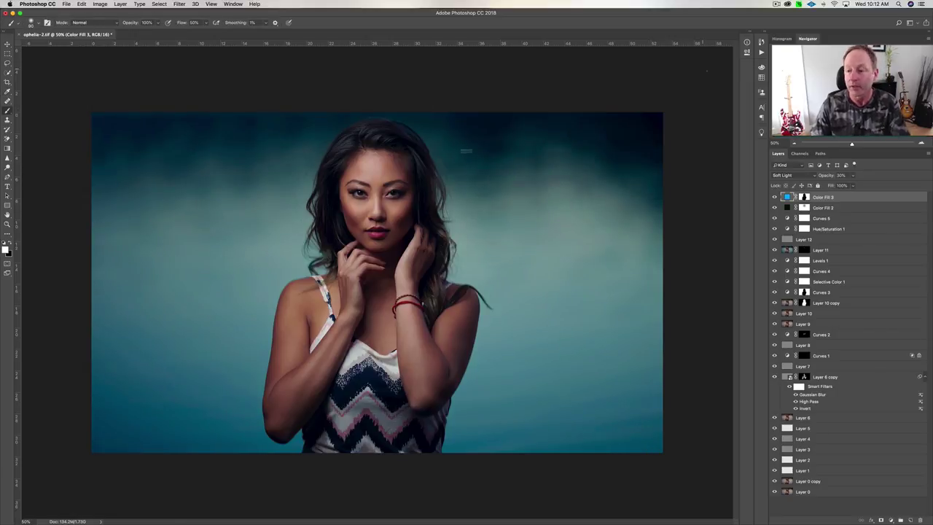
Dismiss the rasterize alert, lower Color Fill 3's opacity to 21%, and compare its visibility.
{"action": "left_click", "coordinate": [466, 151]}
{"action": "key", "text": "Return"}
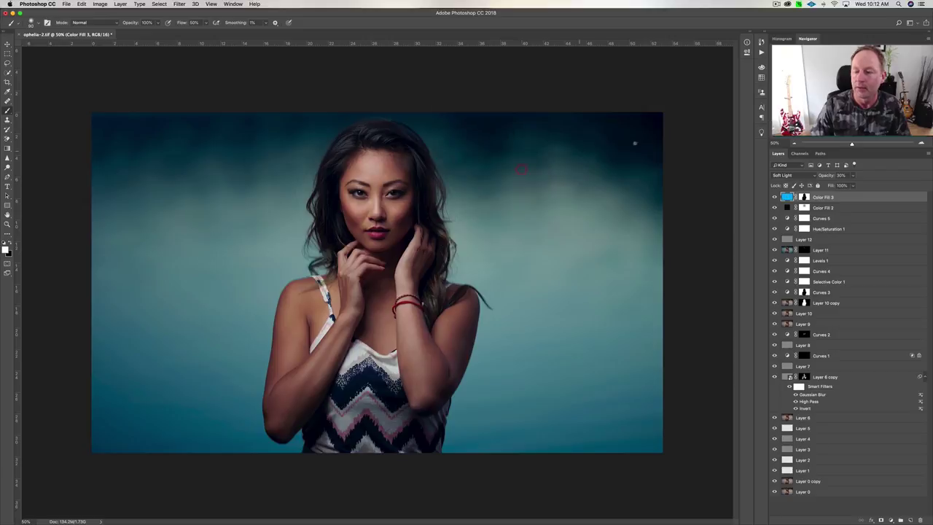
{"action": "left_click_drag", "start_coordinate": [828, 175], "coordinate": [823, 175]}
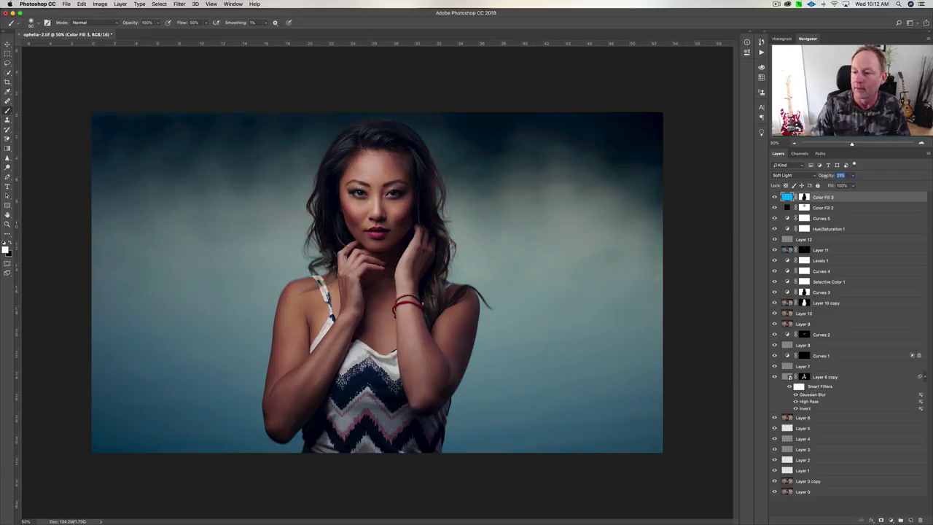
{"action": "left_click", "coordinate": [774, 197]}
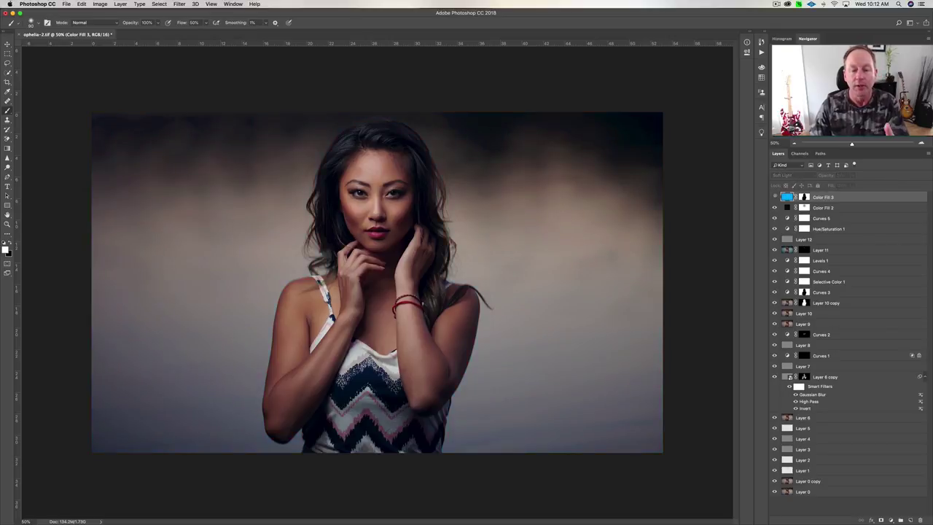
{"action": "left_click", "coordinate": [775, 197]}
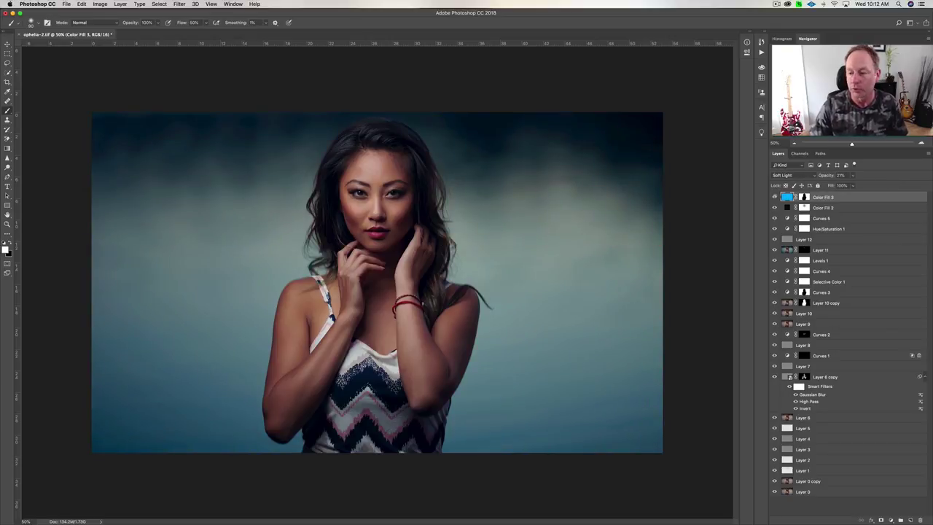